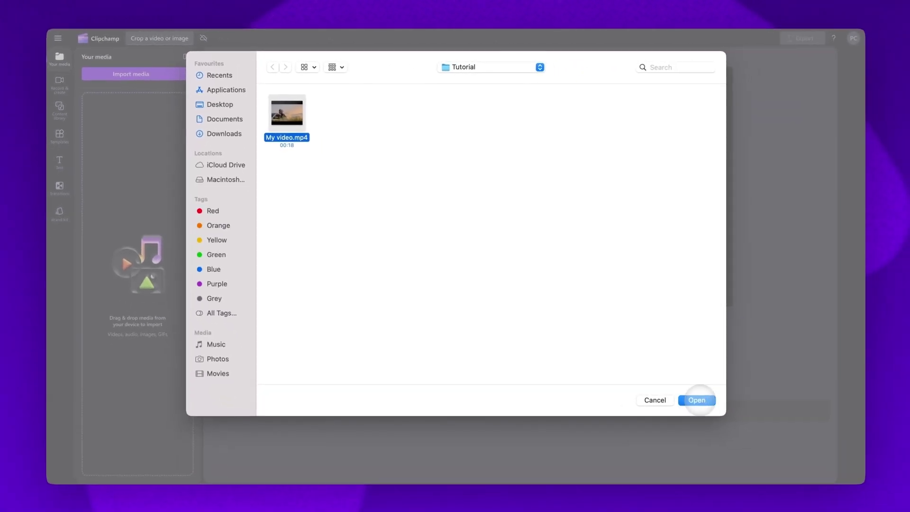
- Import My video.mp4 from the Tutorial folder into the media library
left_click(696, 400)
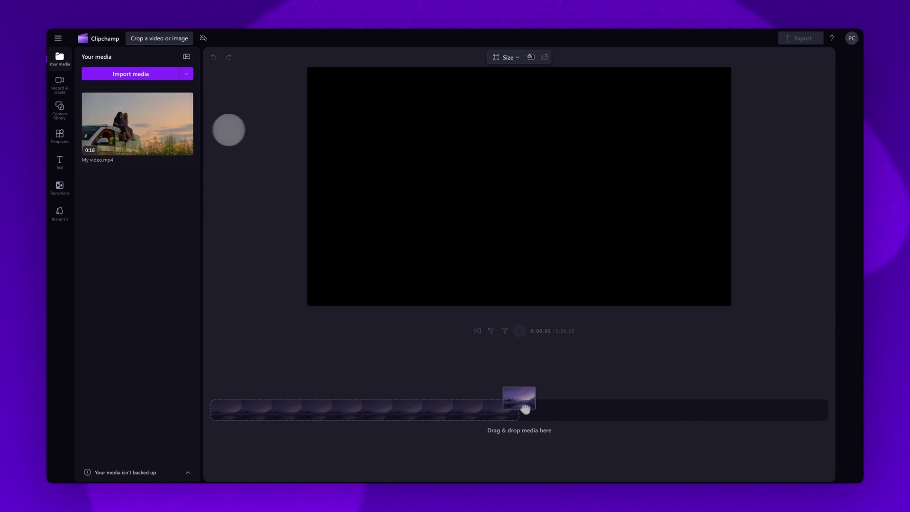
- Place My video.mp4 on the timeline as an 18.33-second clip and select it
left_click_drag(165, 138, 367, 410)
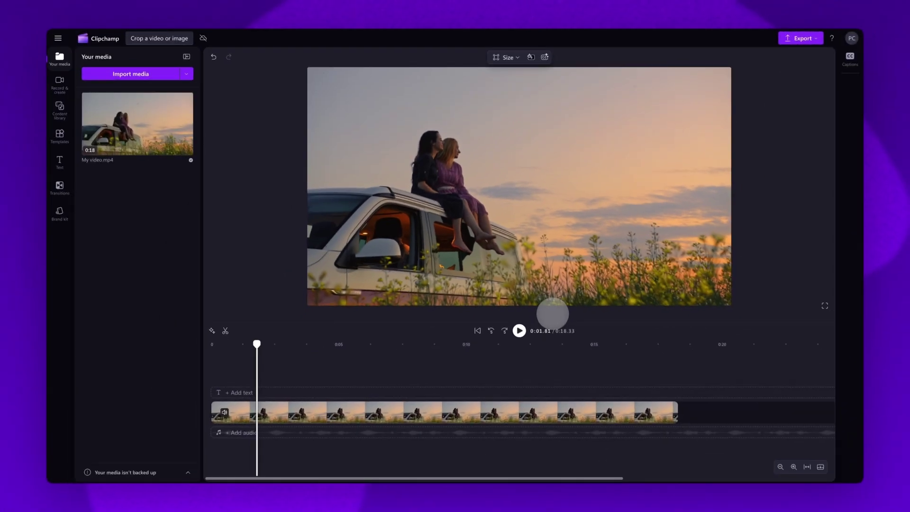
left_click(482, 409)
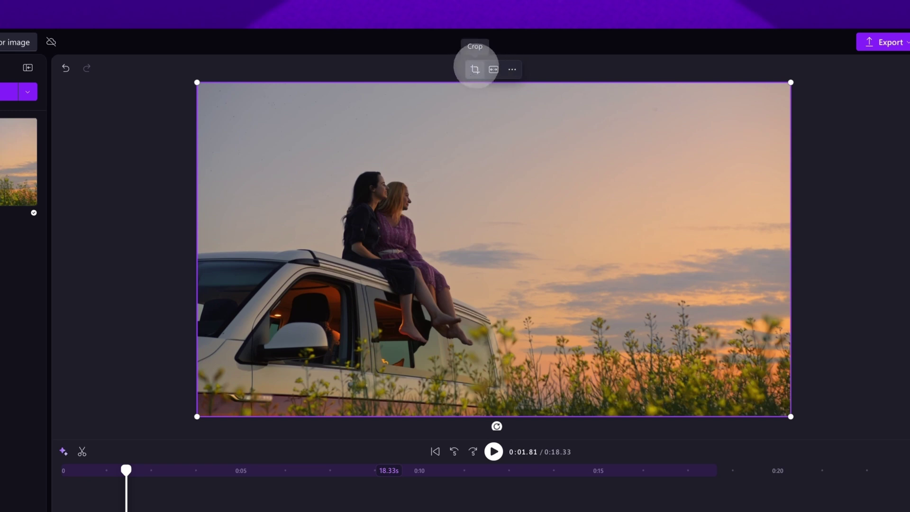
- Crop the clip inward from all four sides to a tight portrait frame around the two women
left_click(475, 69)
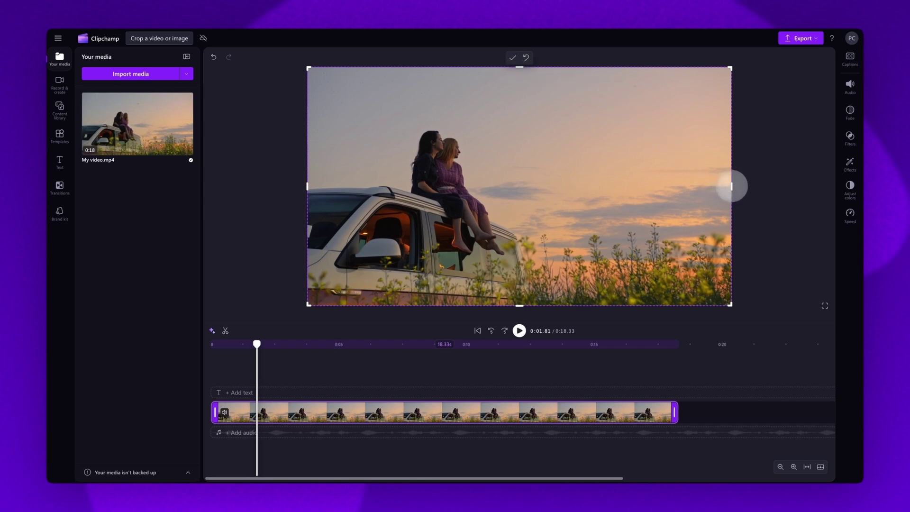
left_click_drag(732, 186, 517, 190)
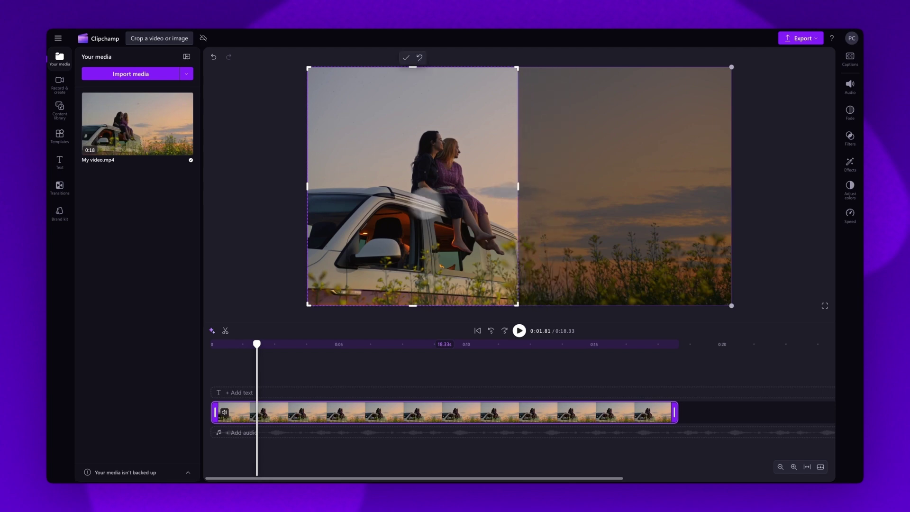
left_click_drag(308, 187, 373, 186)
left_click_drag(446, 305, 447, 264)
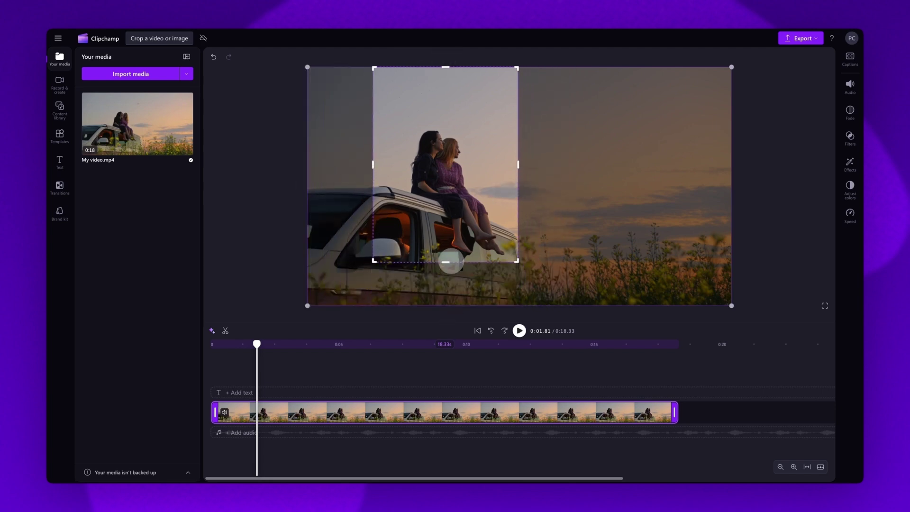
left_click_drag(516, 263, 521, 264)
left_click_drag(447, 69, 447, 104)
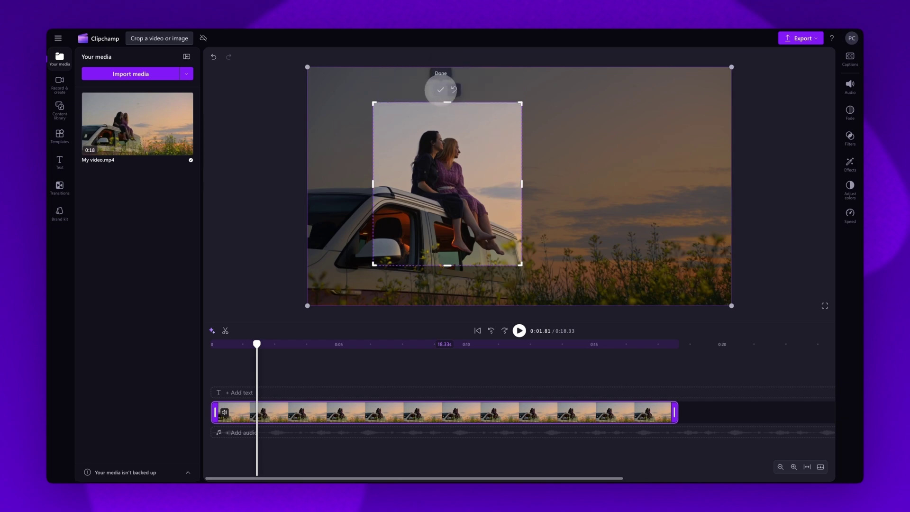
left_click(440, 90)
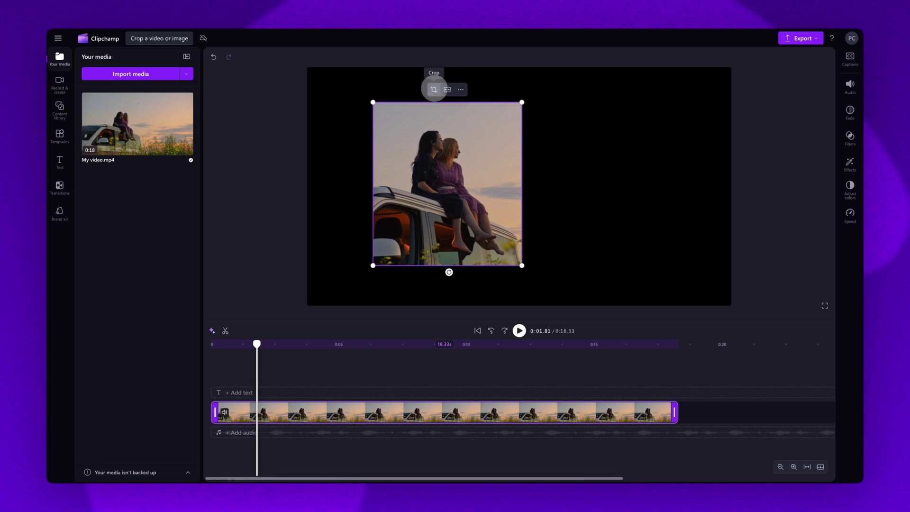
left_click(433, 90)
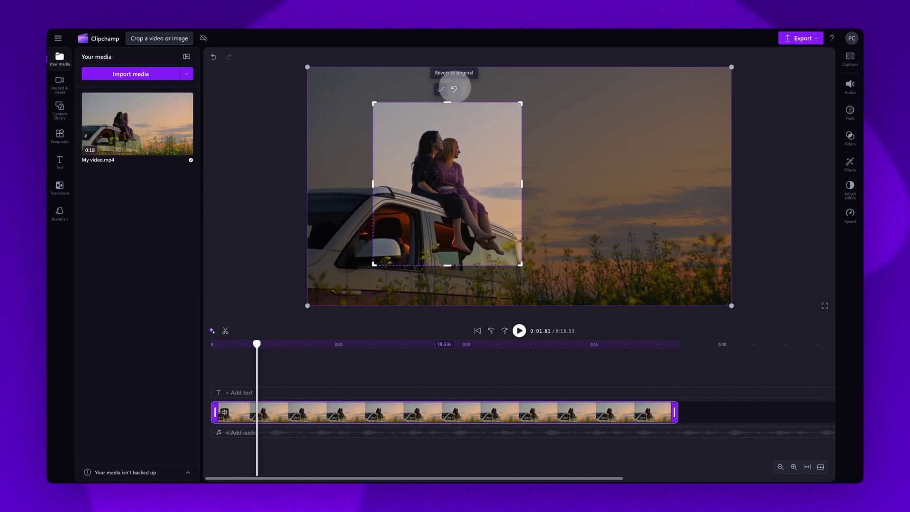
left_click(454, 89)
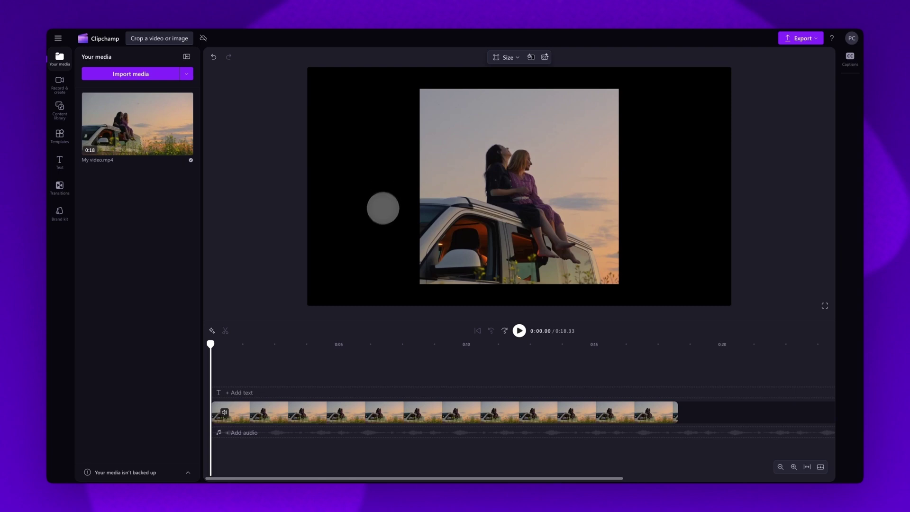
left_click(419, 407)
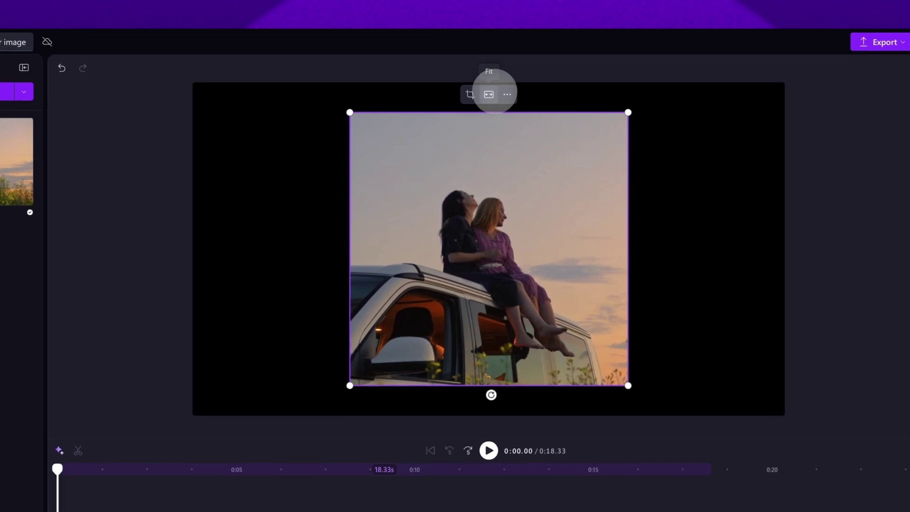
left_click(490, 94)
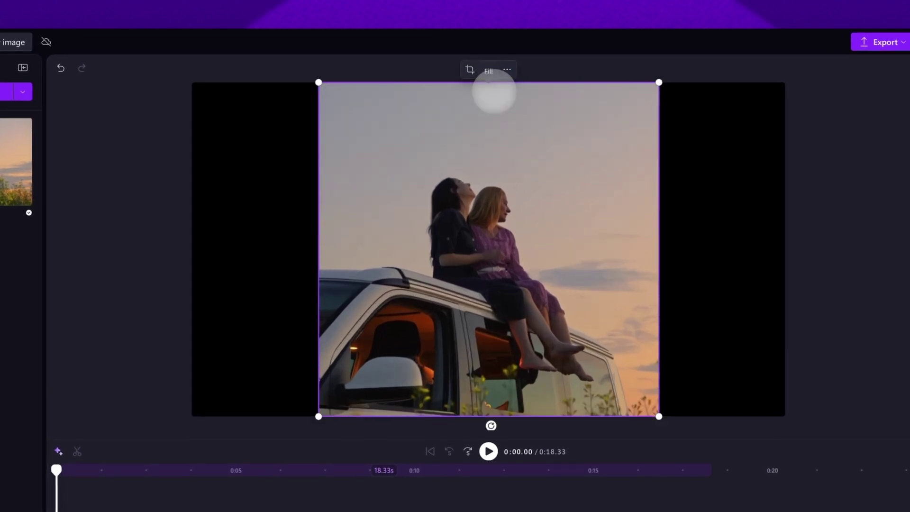
left_click(489, 69)
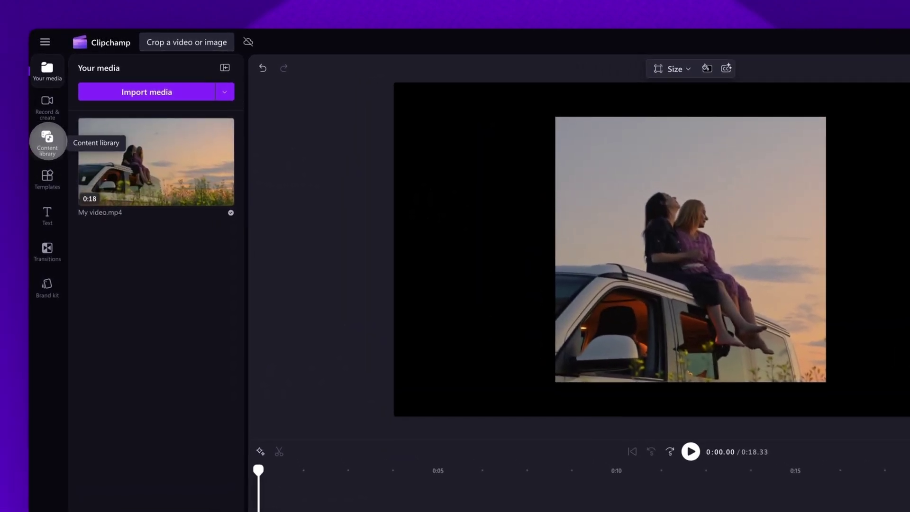
- Filter the Content library's Visuals down to Backgrounds
left_click(47, 140)
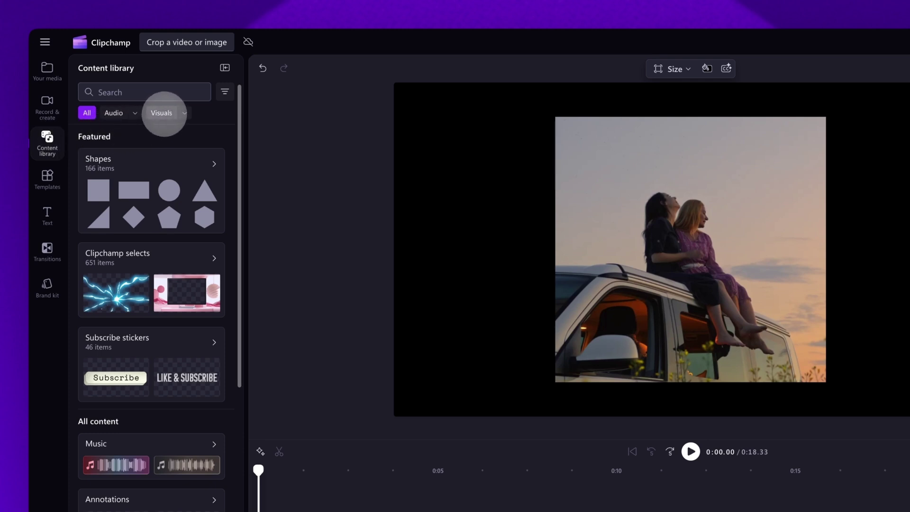
left_click(183, 114)
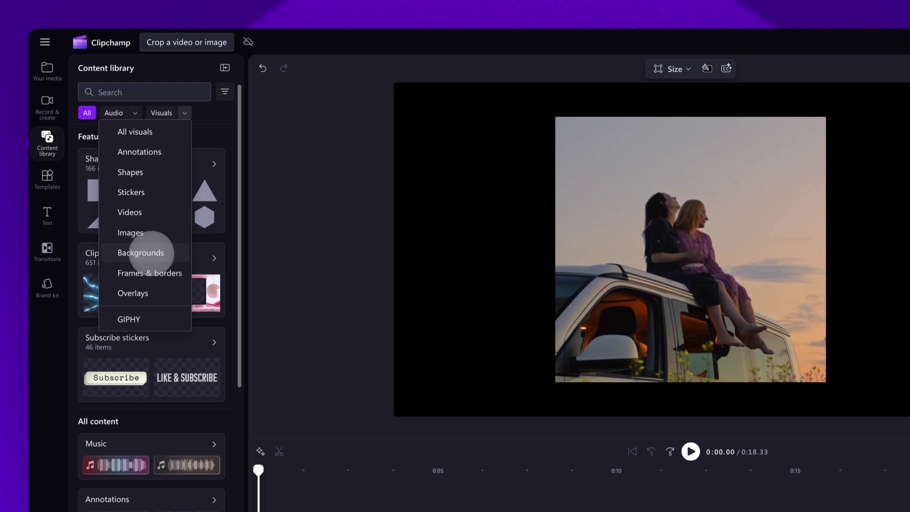
left_click(163, 253)
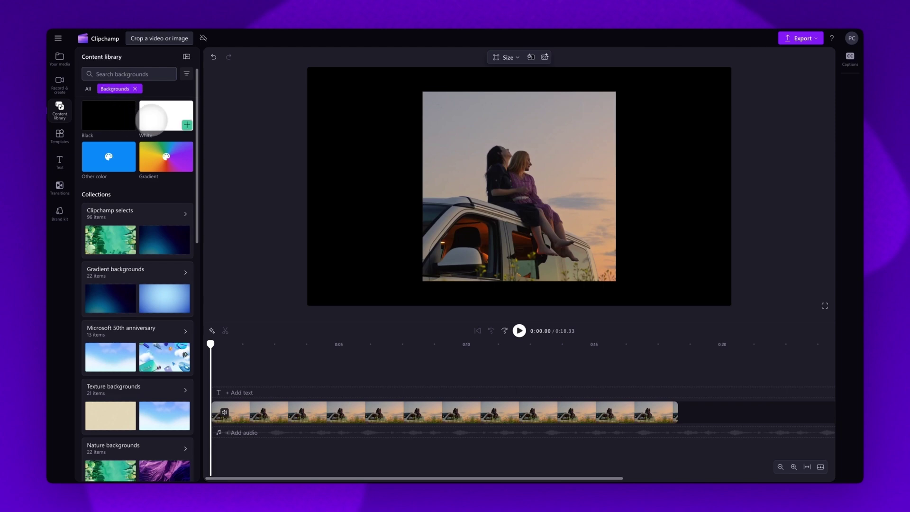
- Open the Gradient backgrounds collection and scroll through its 22 clips to the end
mouse_move(116, 156)
mouse_move(153, 156)
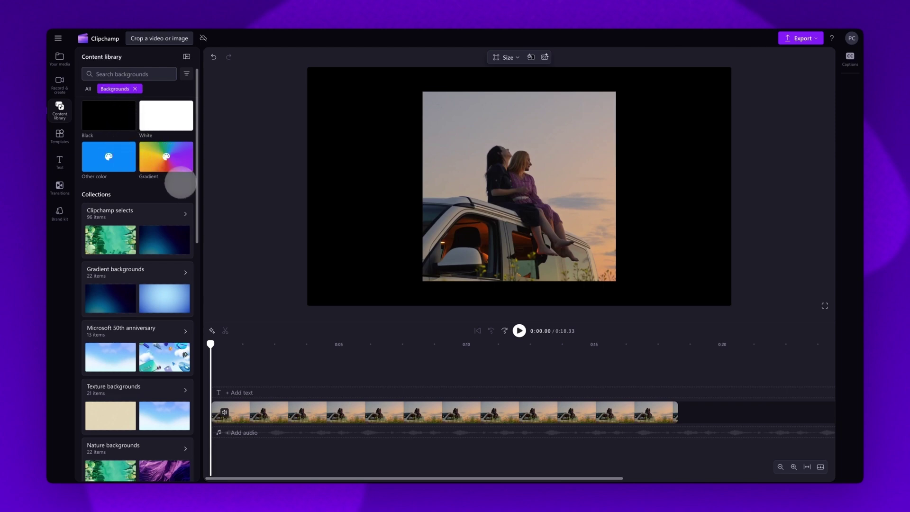
scroll(183, 189, "down", 5)
scroll(183, 190, "down", 4)
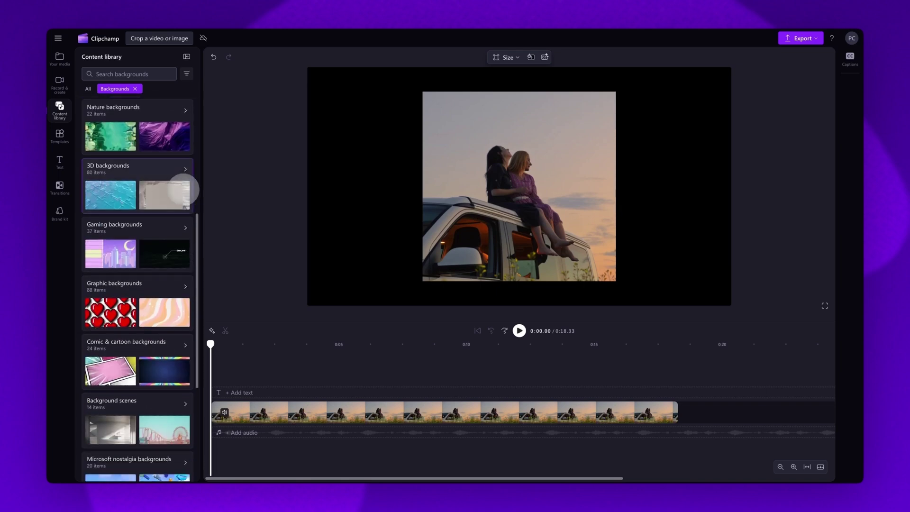
scroll(183, 190, "up", 6)
scroll(183, 189, "up", 2)
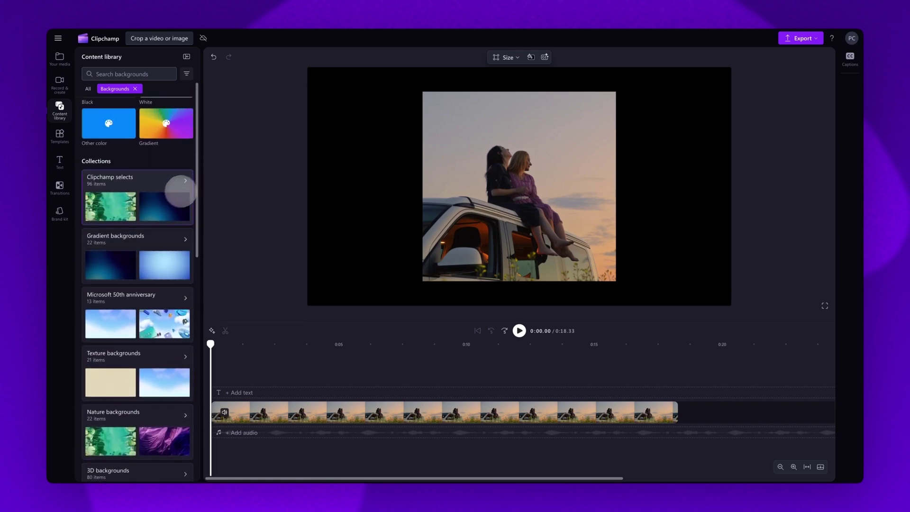
left_click(138, 236)
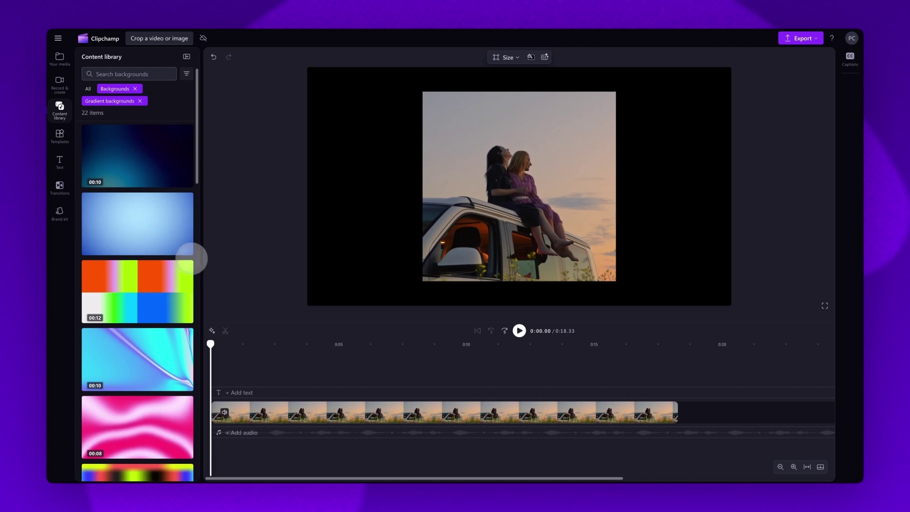
scroll(195, 263, "down", 15)
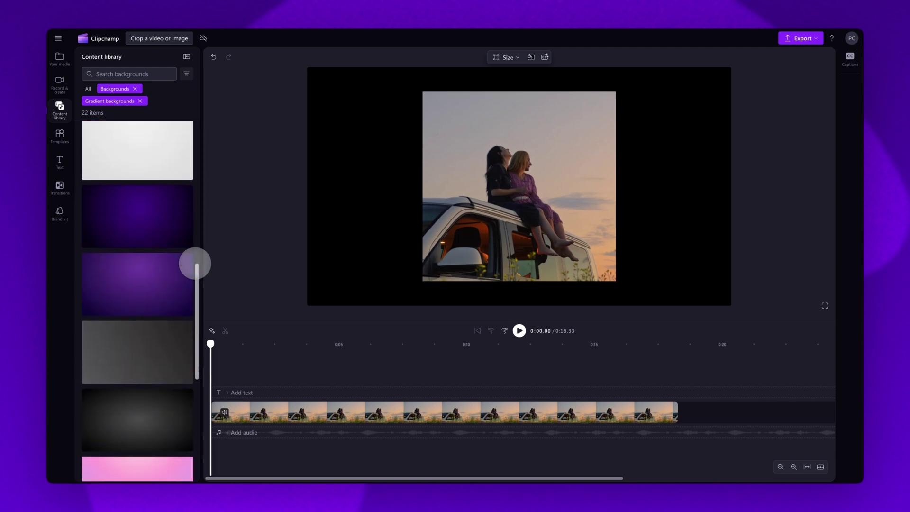
scroll(195, 262, "down", 10)
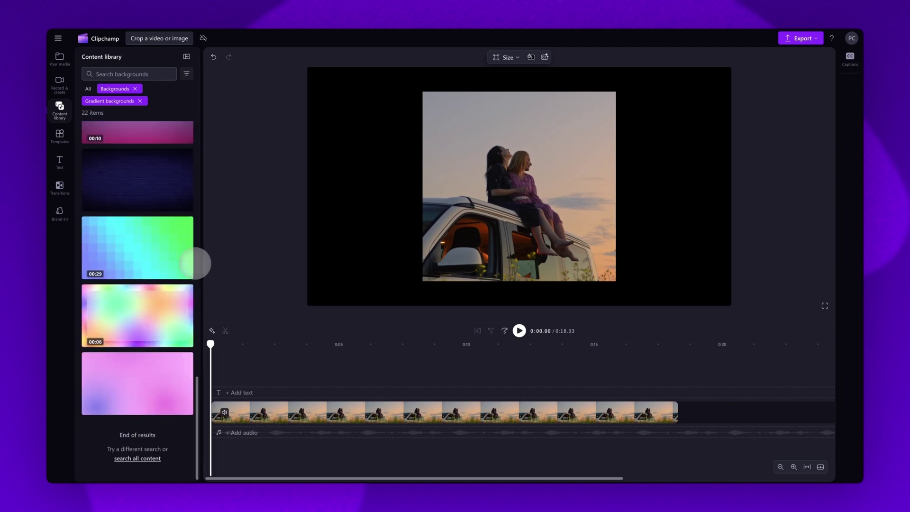
mouse_move(146, 294)
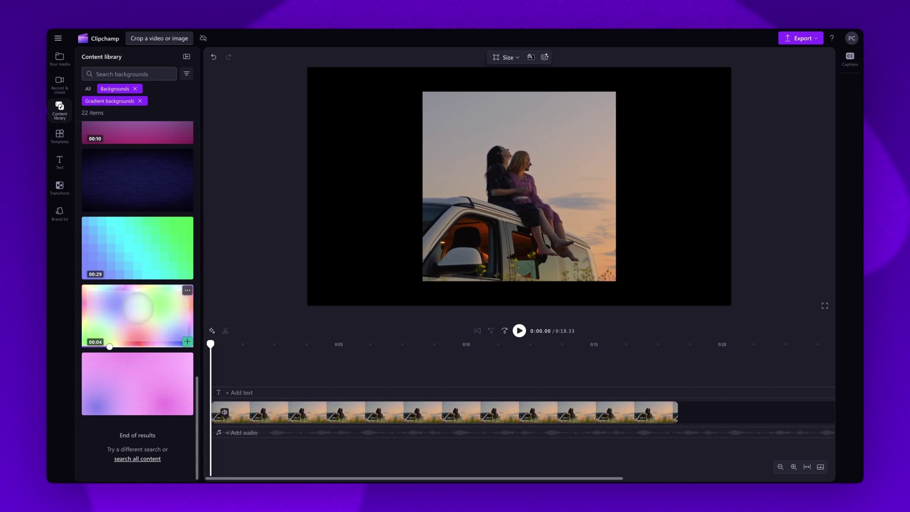
- Add the 00:06 rainbow gradient beneath the video and play the composition from the start
left_click_drag(133, 315, 224, 432)
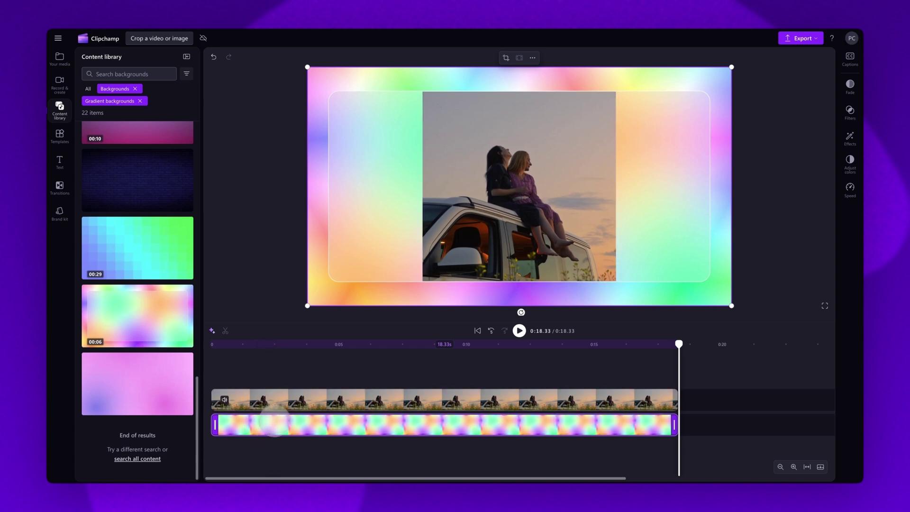
left_click(477, 330)
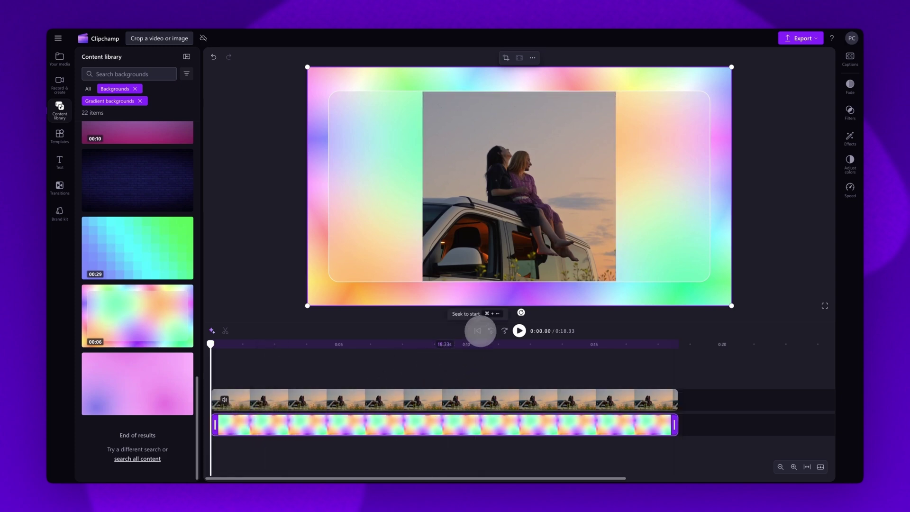
left_click(517, 331)
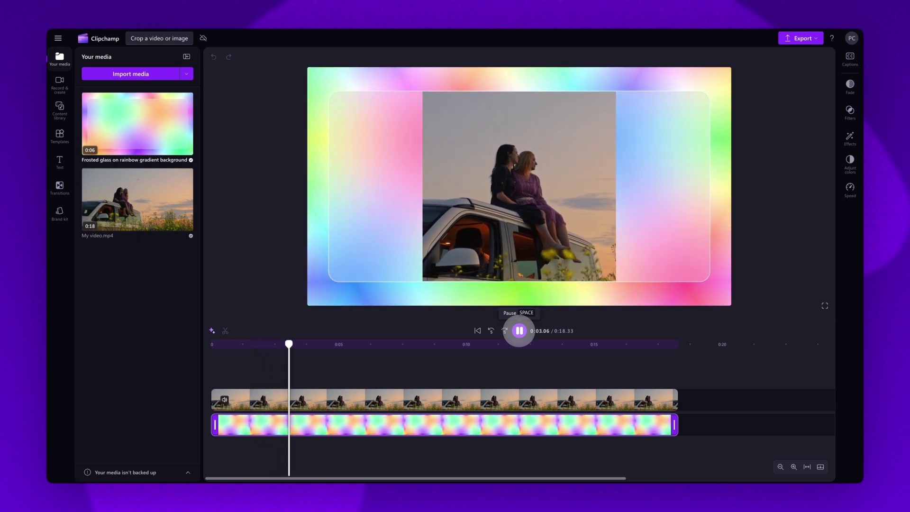
- Pause playback and show the MP4 export qualities: 480p, 720p, 1080p, 4K and GIF
left_click(519, 330)
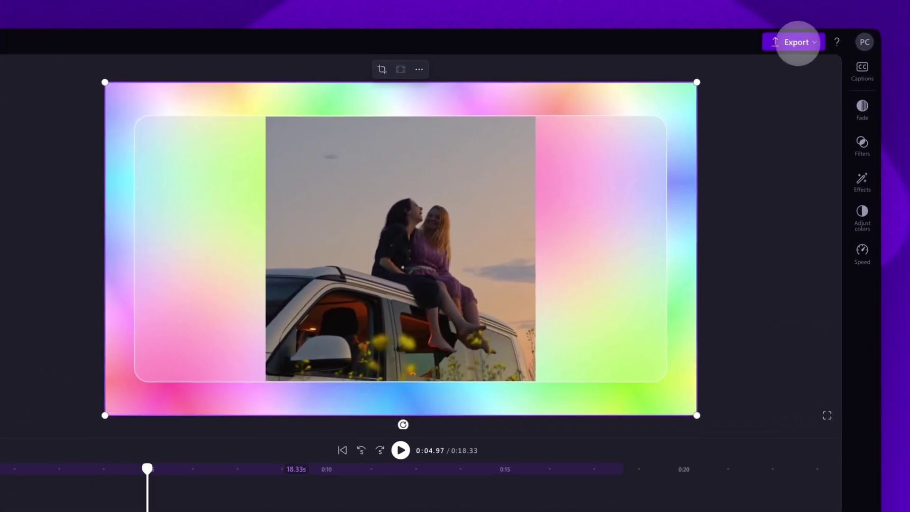
left_click(798, 42)
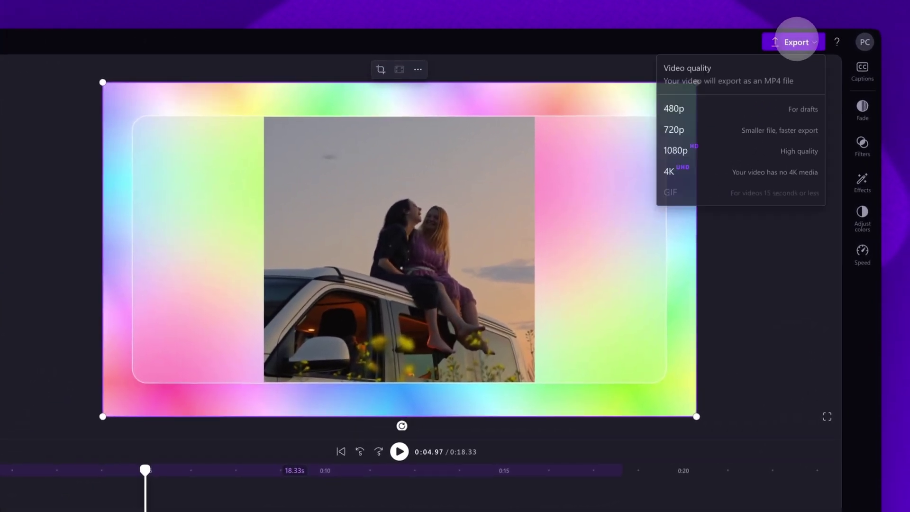